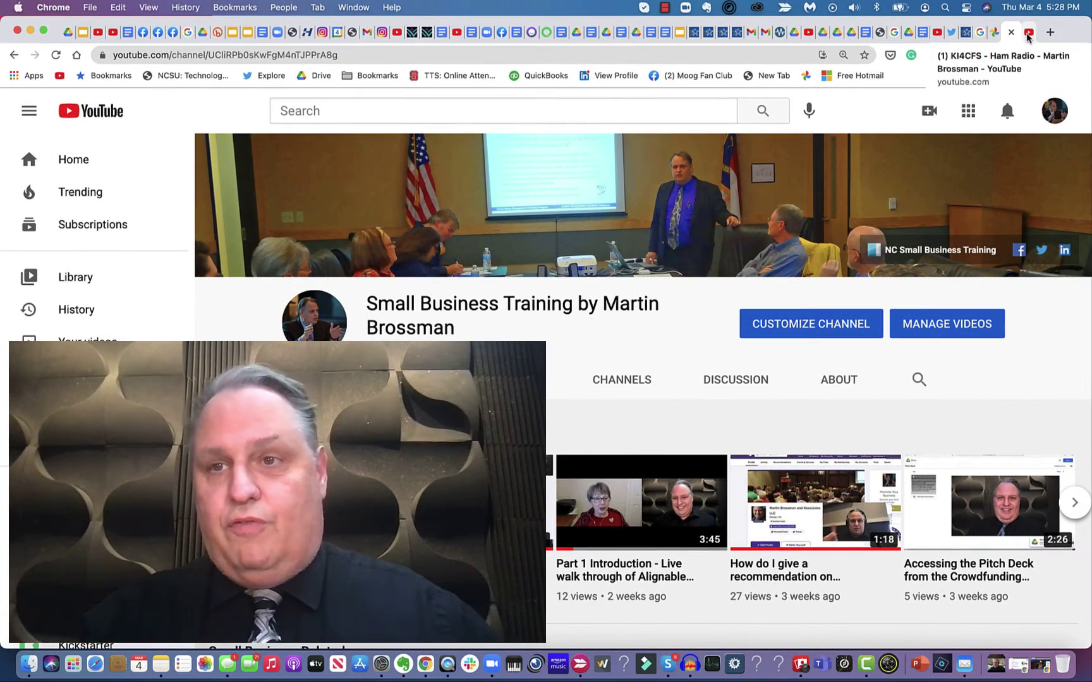
Switch to the KI4CFS ham radio channel and open its content list in YouTube Studio.
left_click(1028, 37)
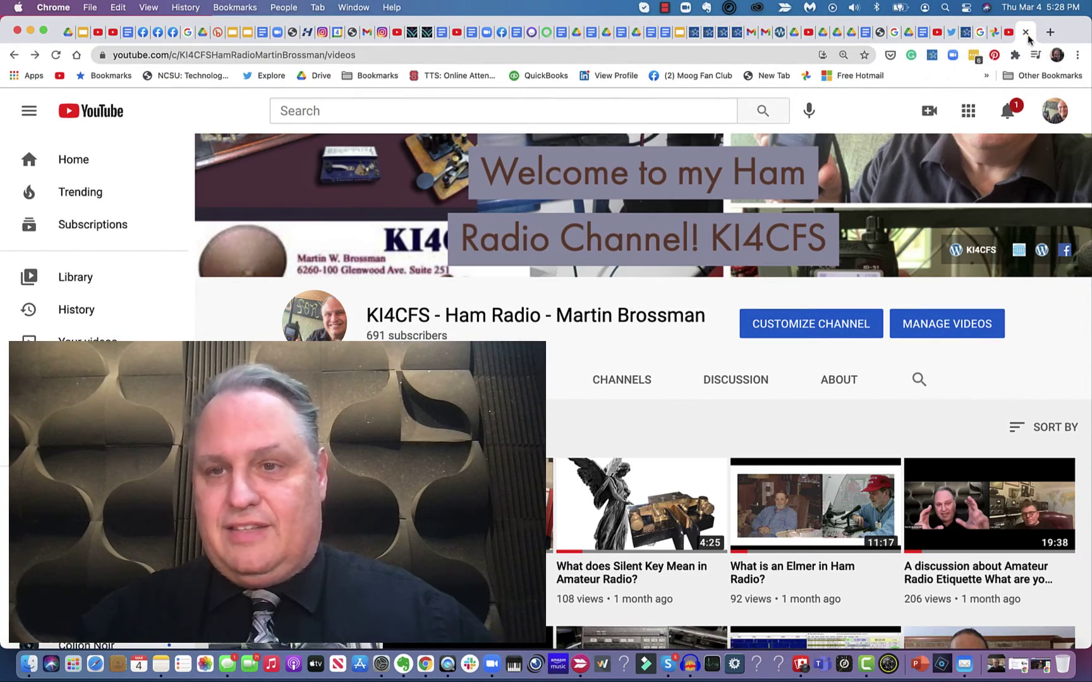
mouse_move(1015, 187)
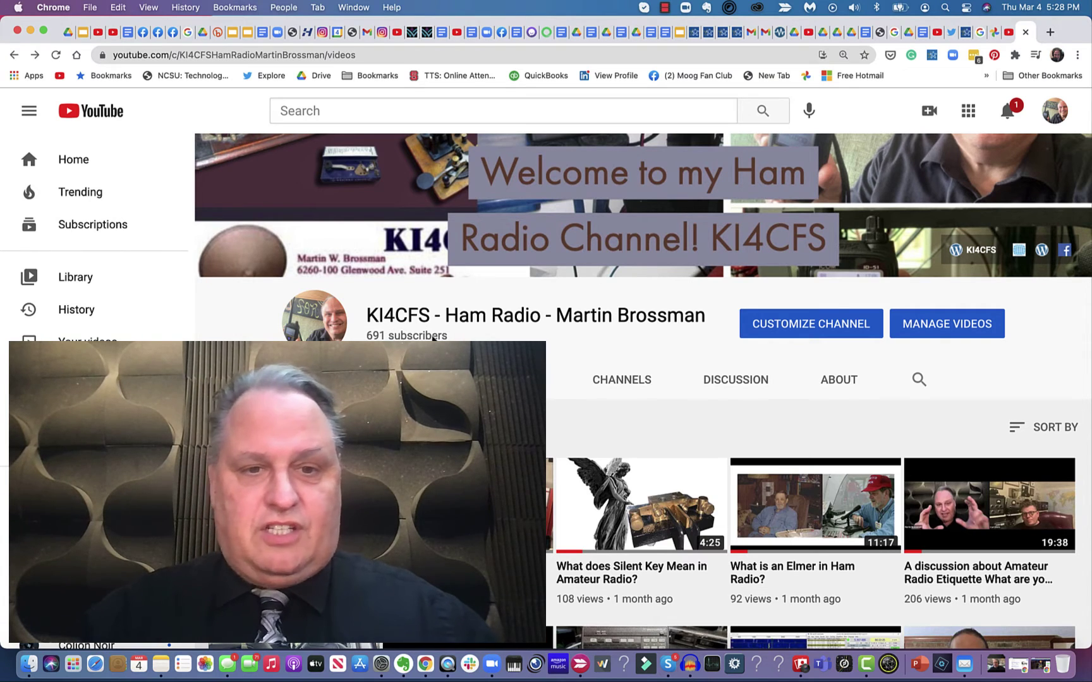
left_click(1056, 117)
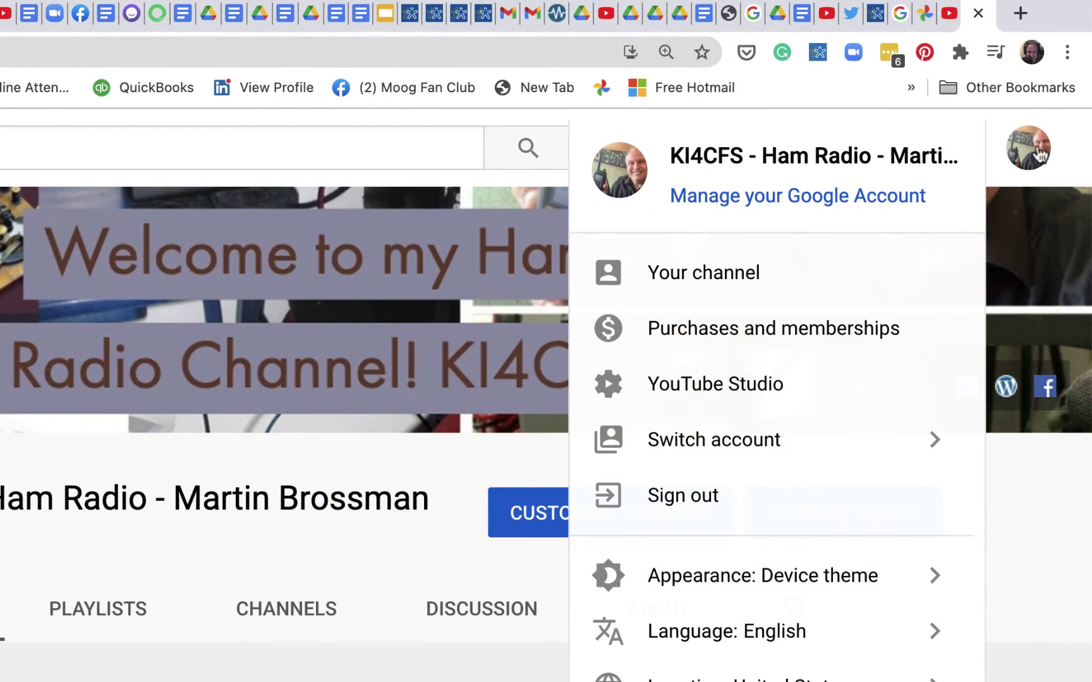
left_click(764, 393)
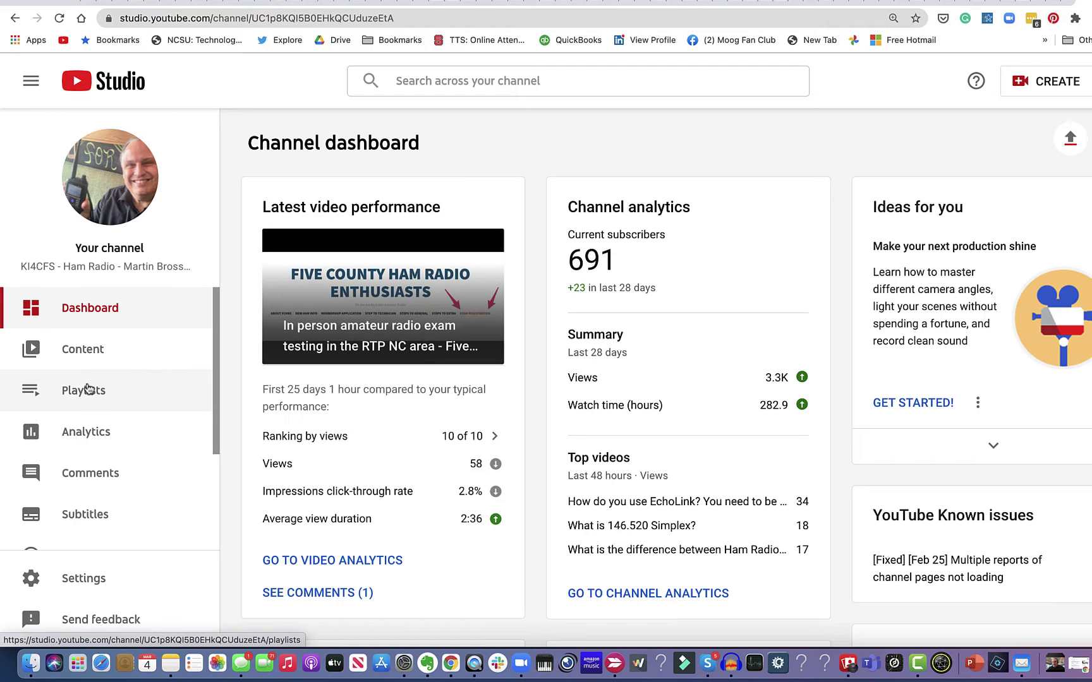
left_click(92, 354)
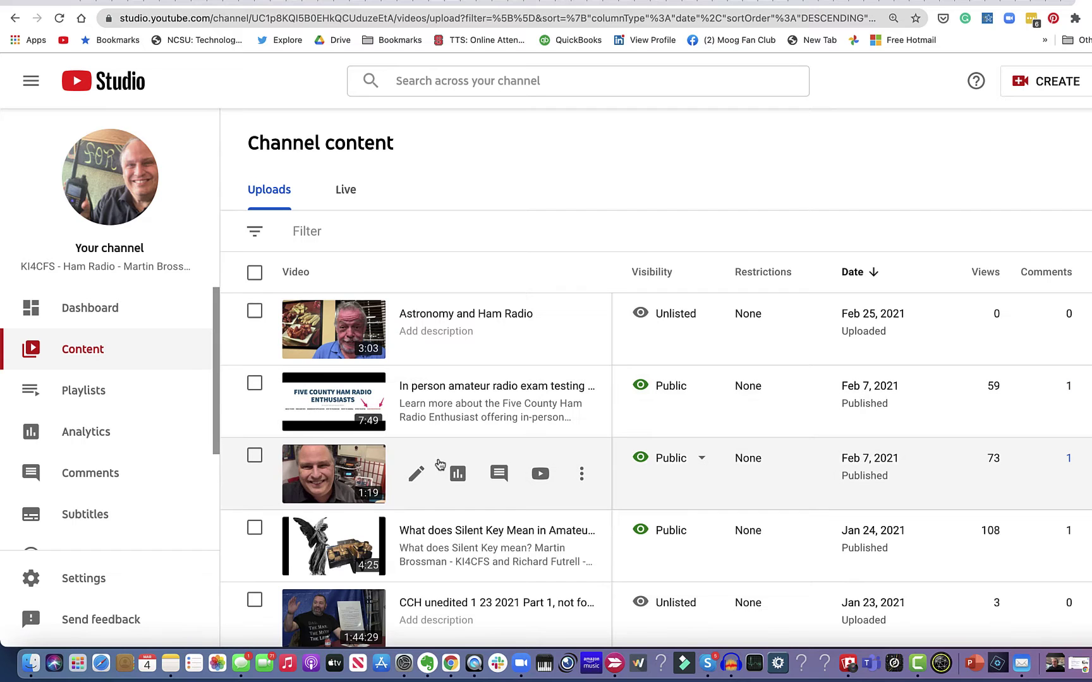
Sort the channel's uploads by views in descending order and open the details of the most-viewed video.
scroll(446, 495, "down", 1)
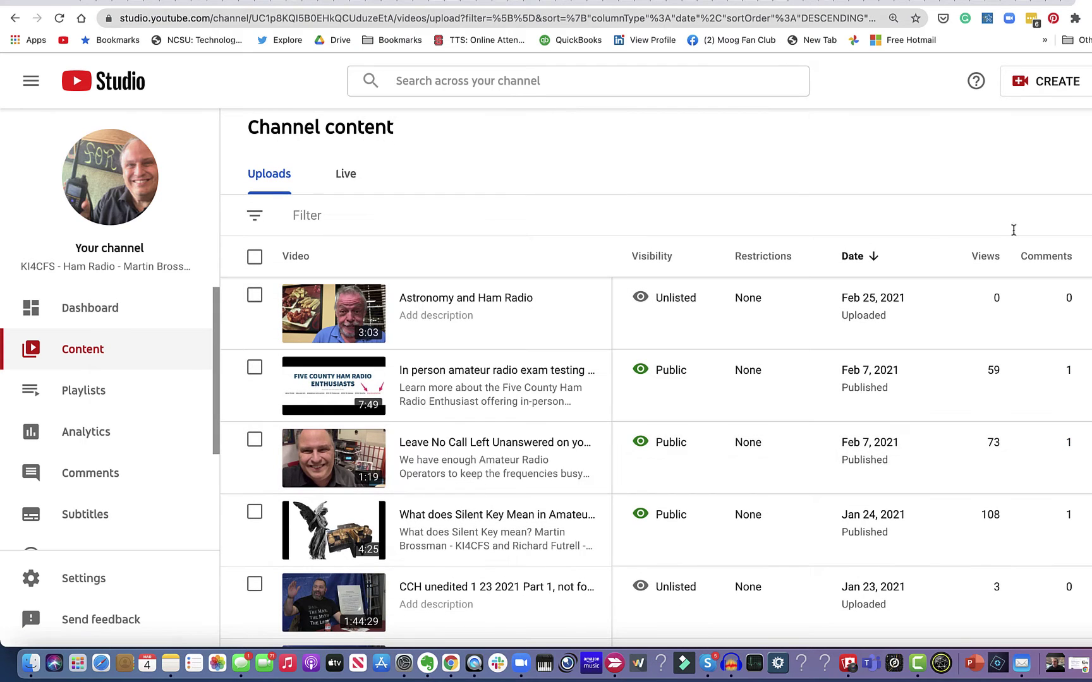
left_click(989, 264)
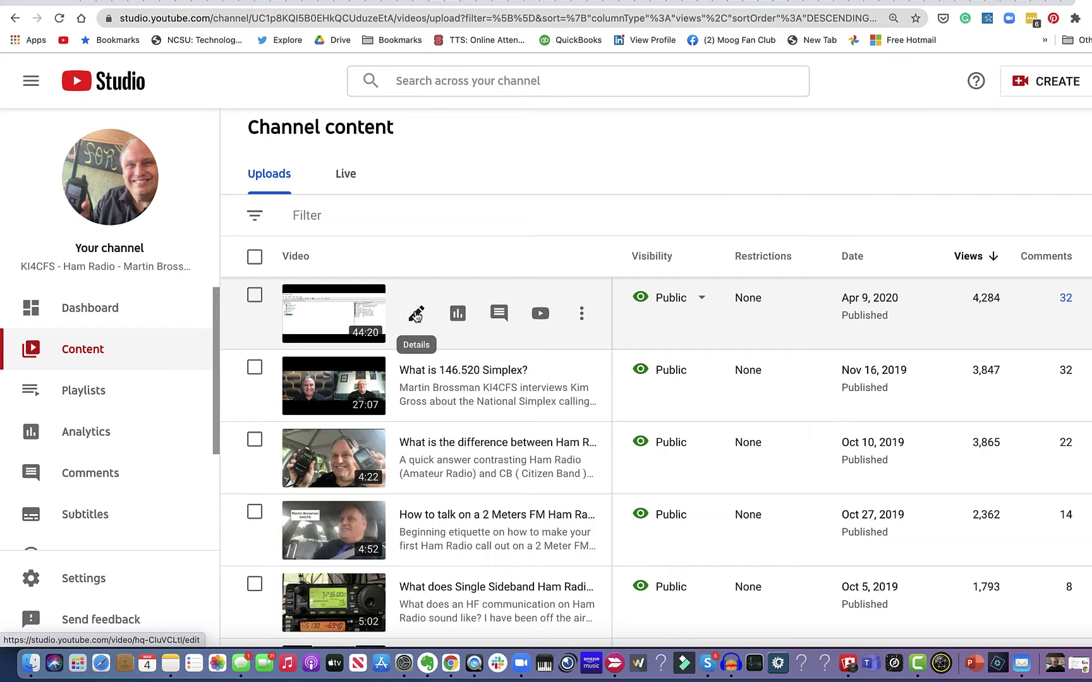
left_click(416, 314)
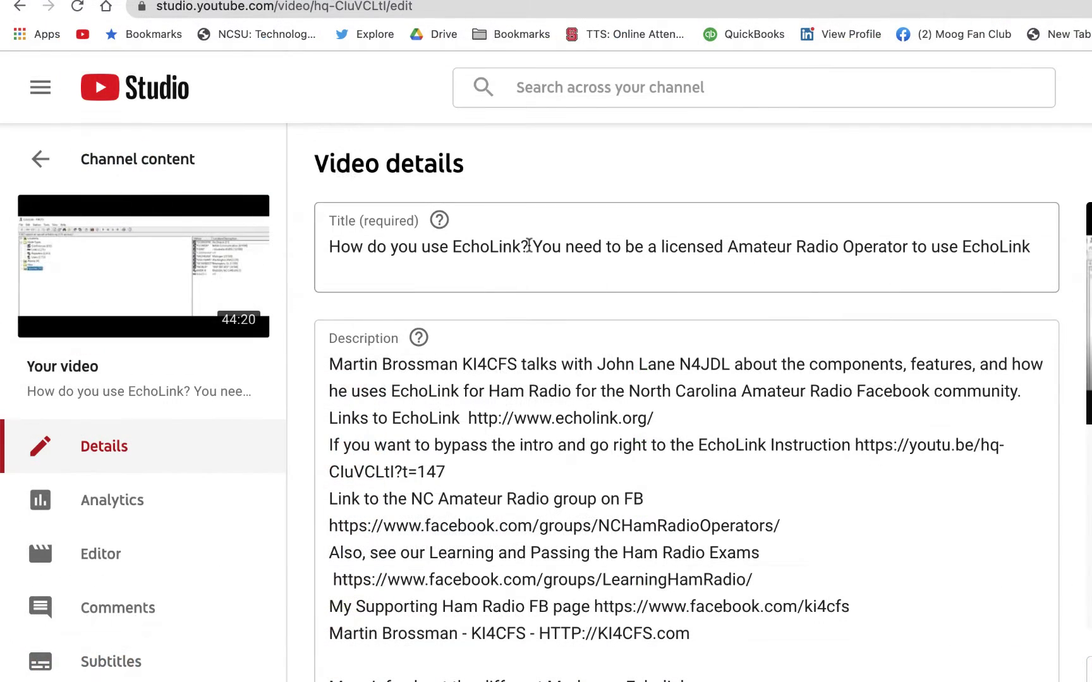
Examine the question in the EchoLink video's title, the links in its description and the hashtags at the description's end.
left_click(406, 203)
left_click_drag(530, 245, 327, 254)
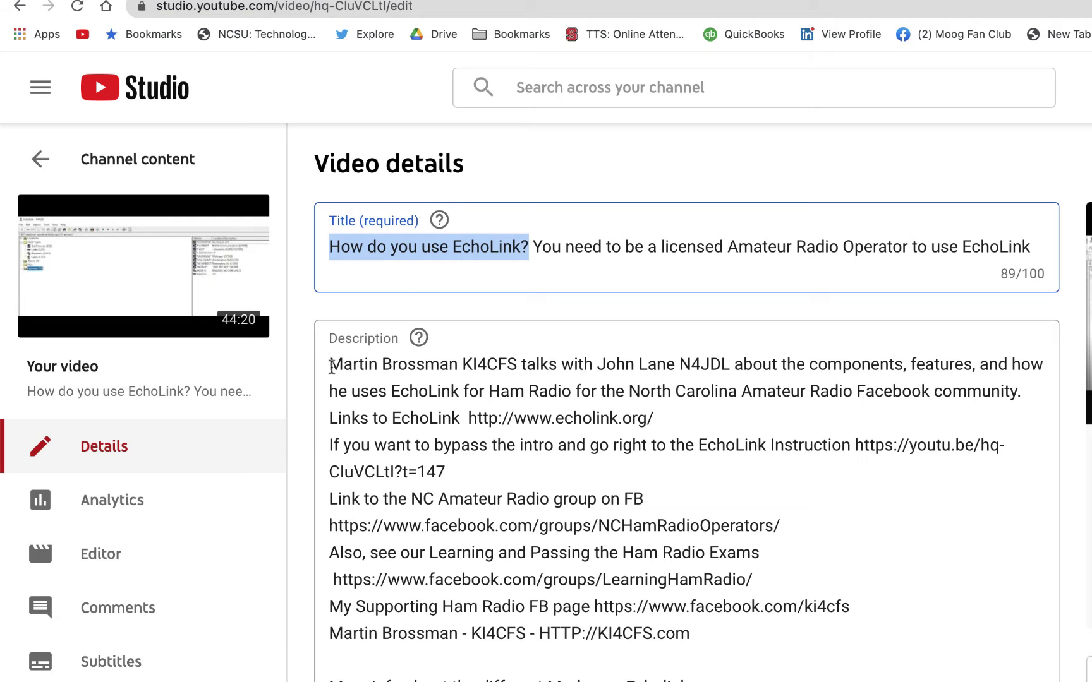
left_click(331, 366)
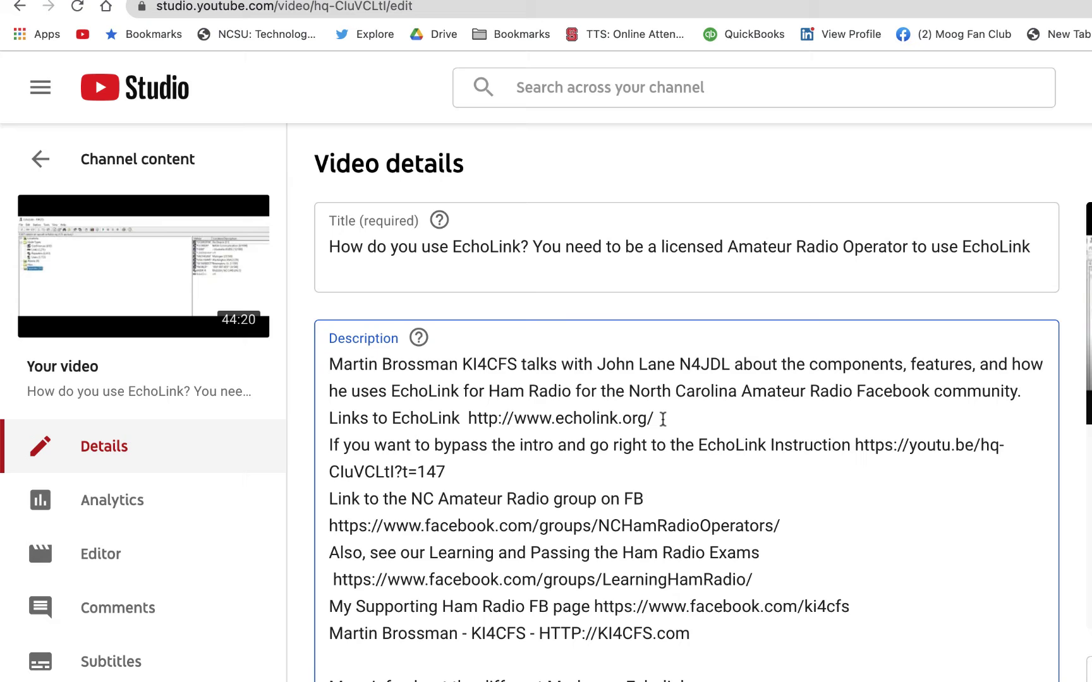
scroll(750, 500, "down", 4)
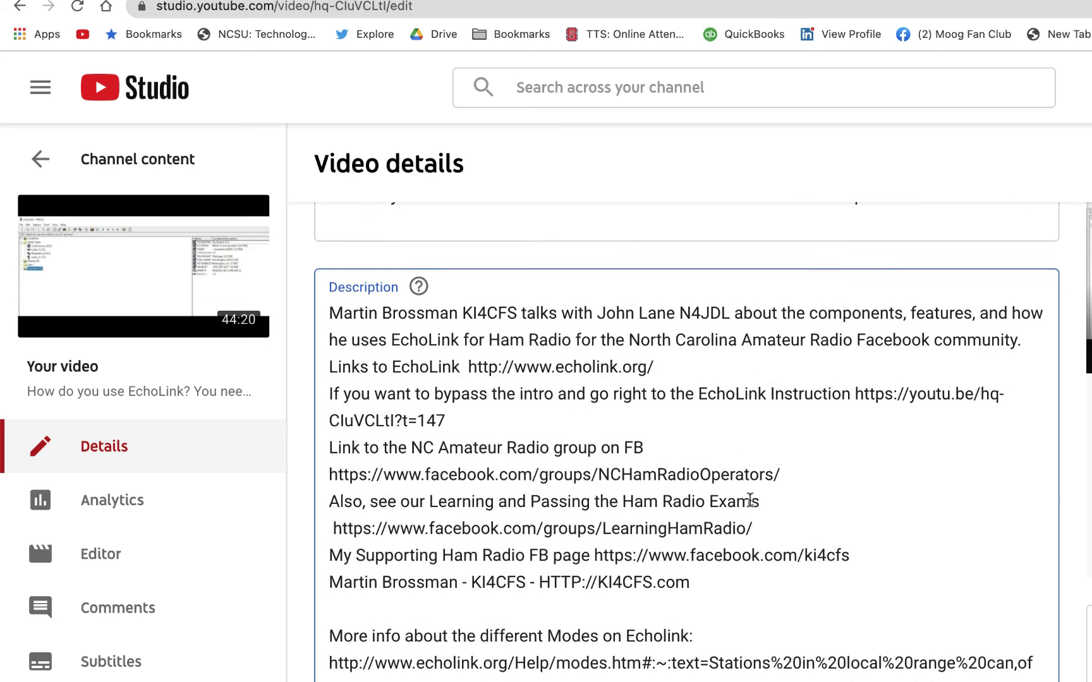
scroll(749, 500, "down", 3)
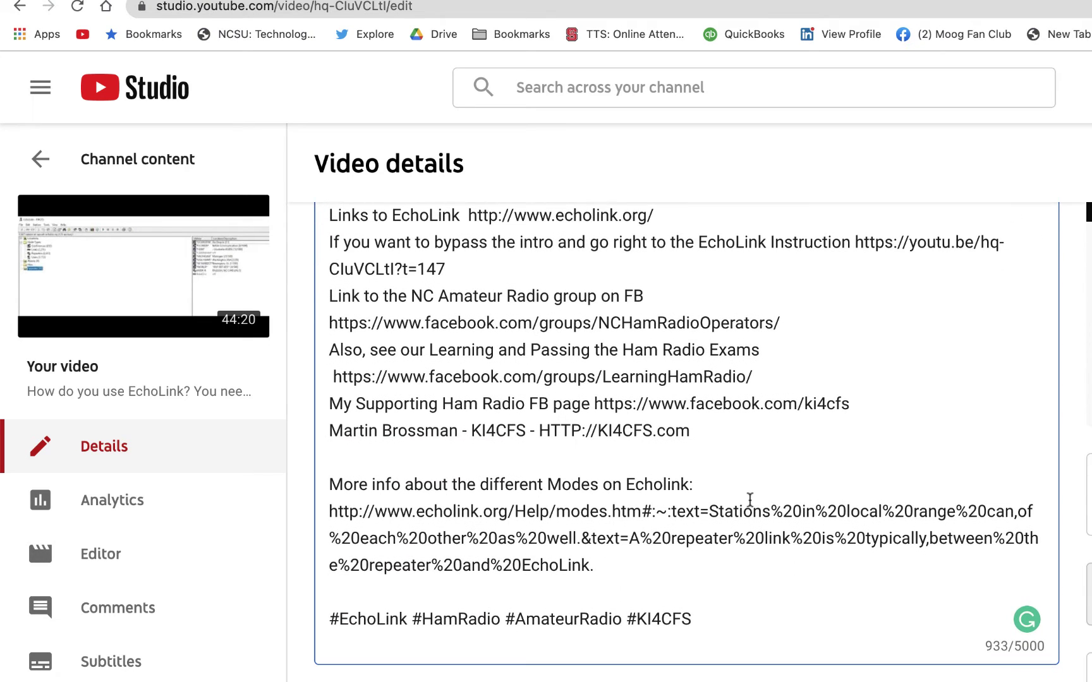
scroll(677, 568, "down", 2)
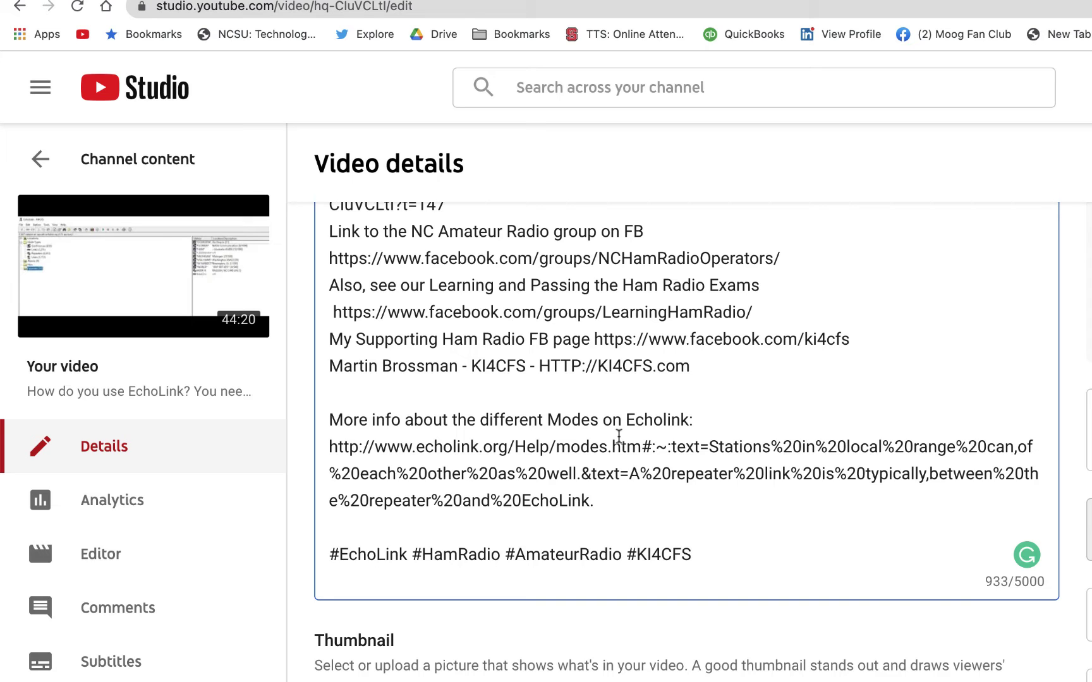
scroll(619, 436, "up", 2)
scroll(618, 436, "down", 3)
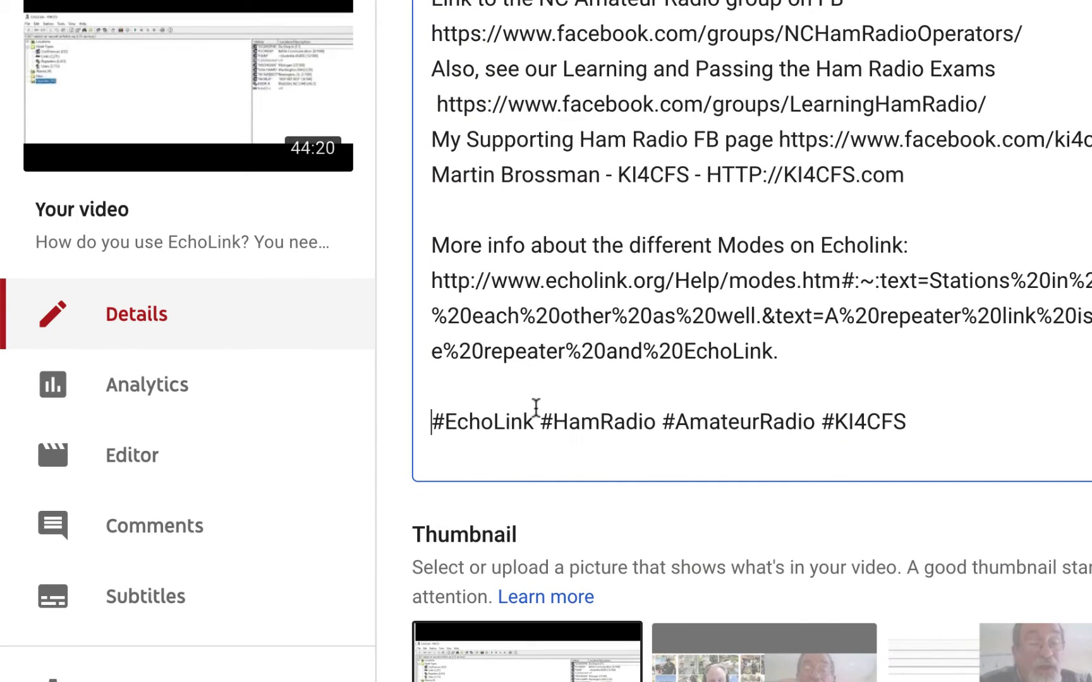
left_click(534, 422)
left_click(823, 422)
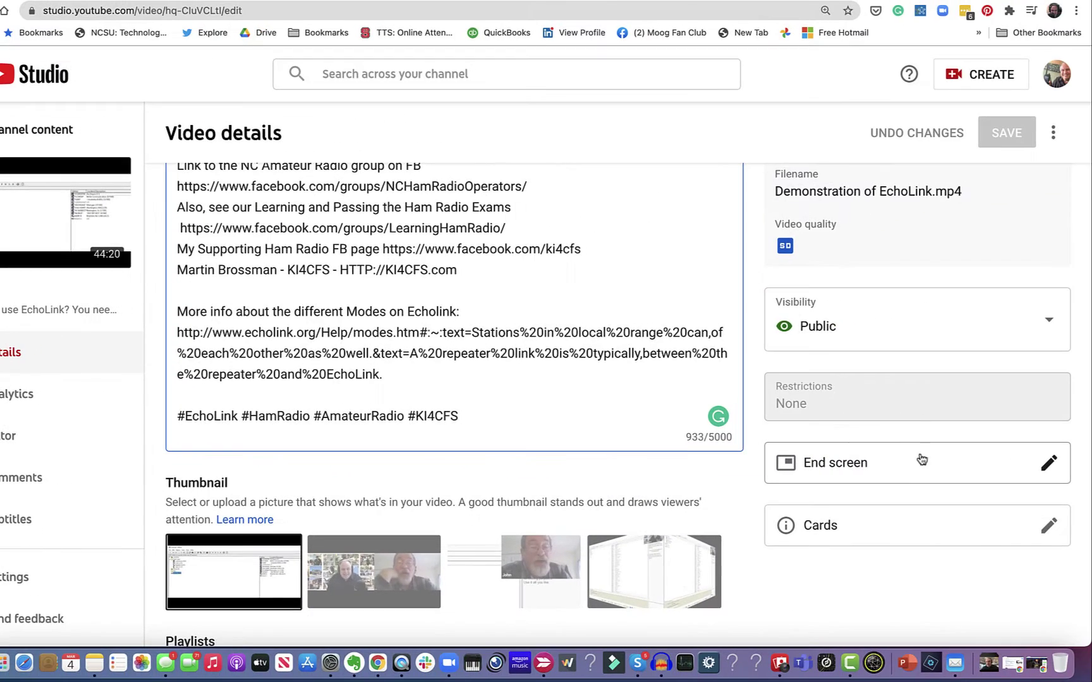
Review the video's end screen and card options, its thumbnail choices and the playlists it can be added to.
scroll(922, 459, "down", 2)
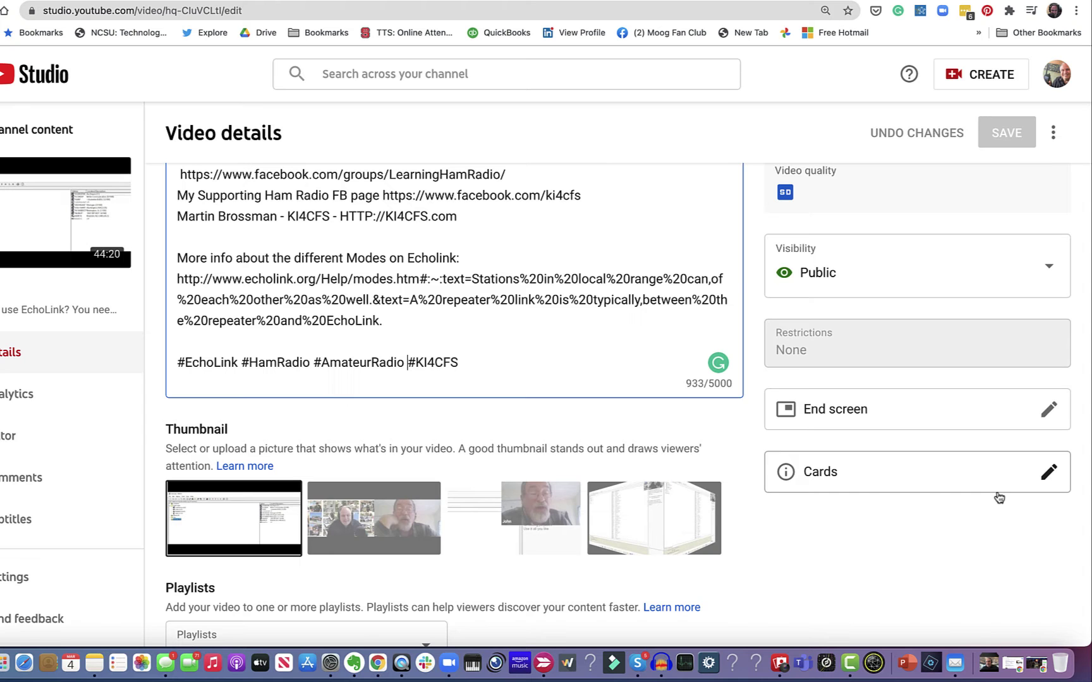
scroll(978, 560, "down", 1)
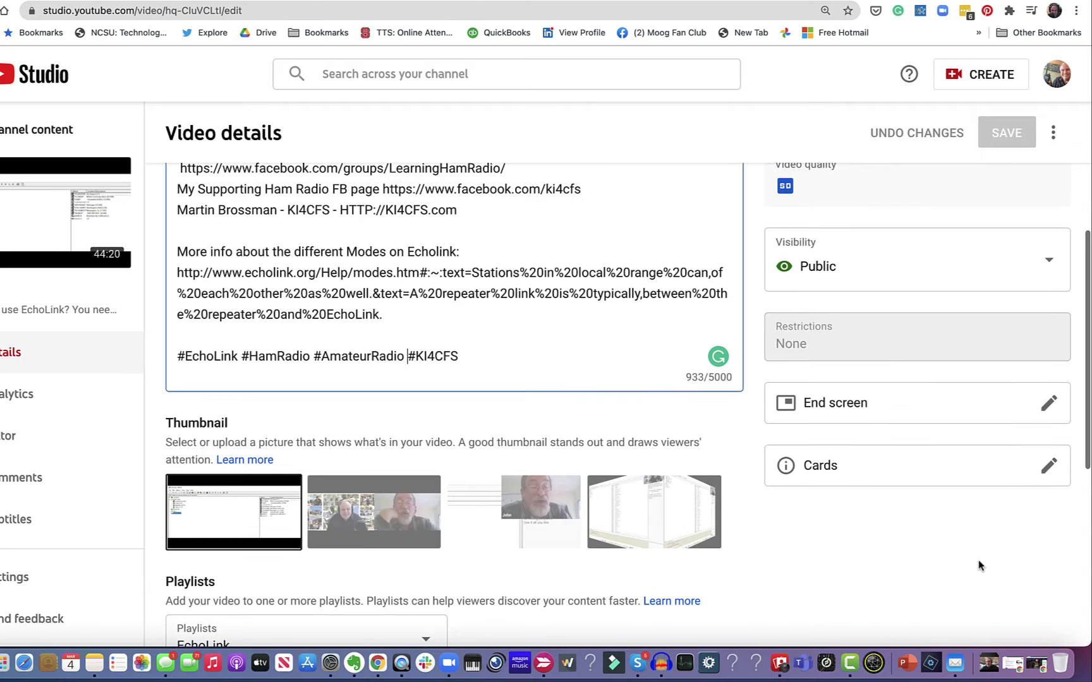
scroll(634, 529, "down", 3)
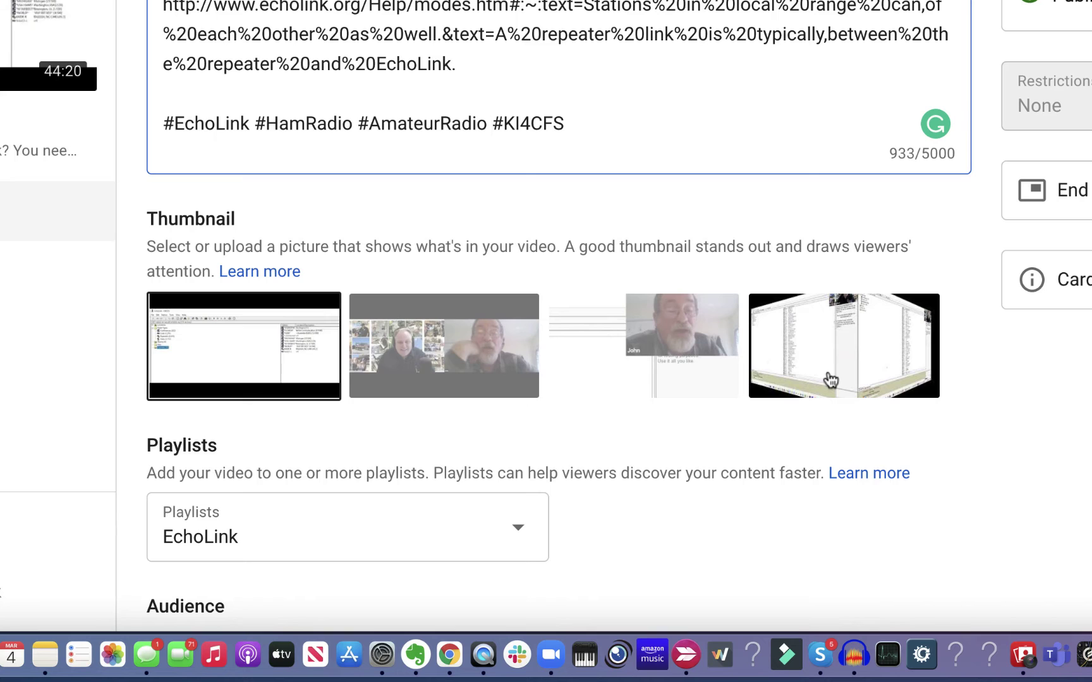
mouse_move(229, 319)
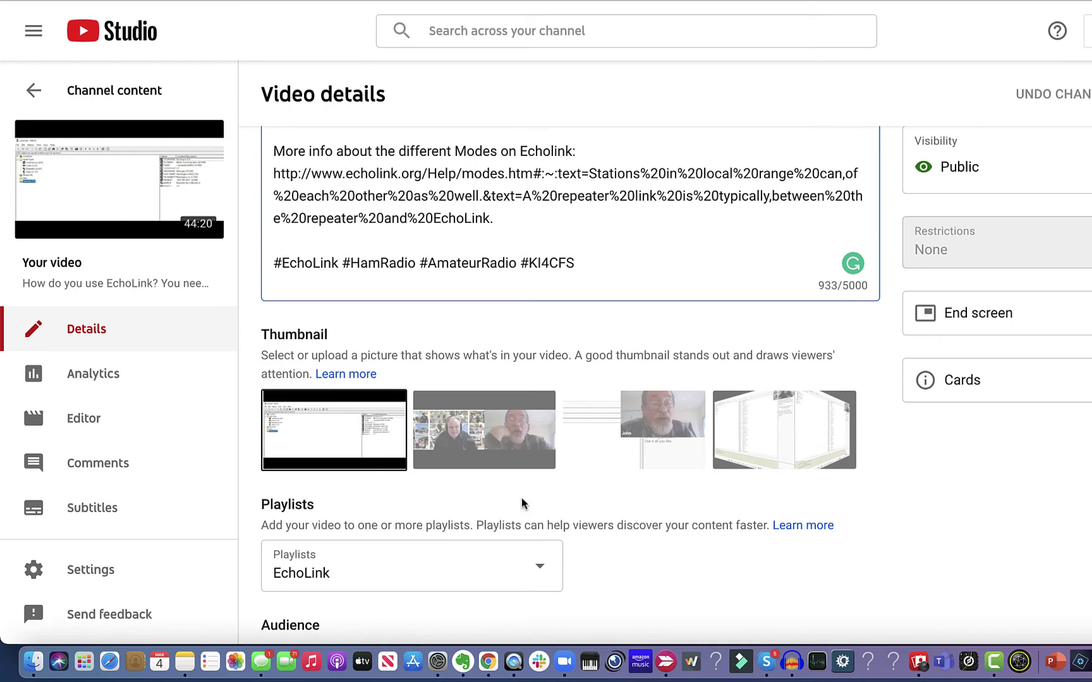
scroll(537, 512, "down", 3)
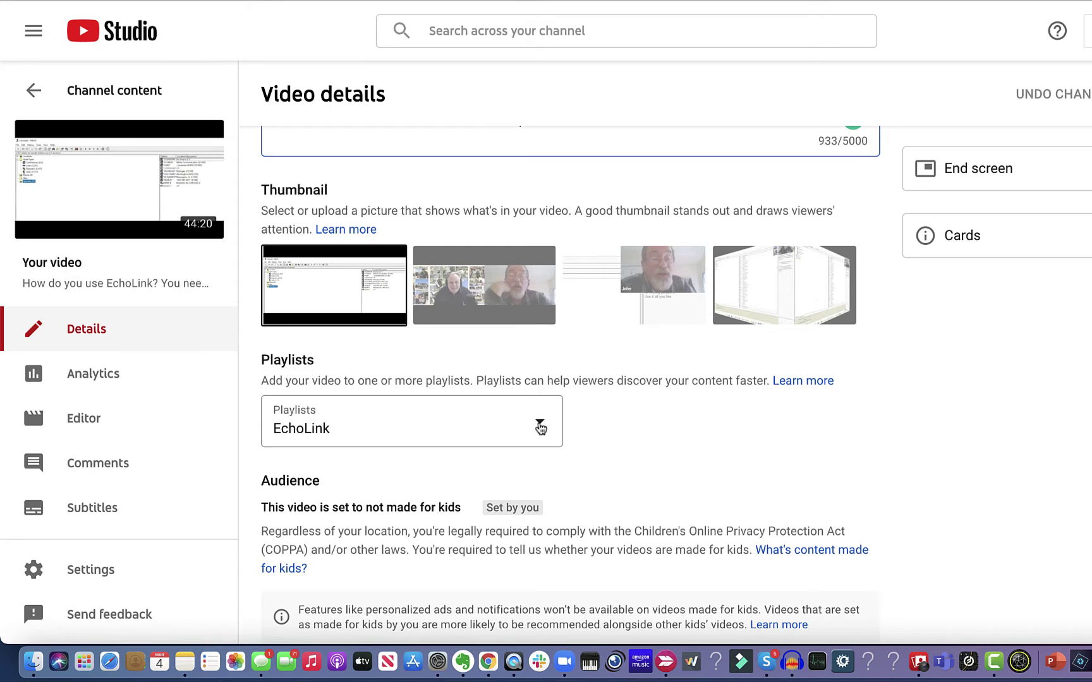
left_click(540, 429)
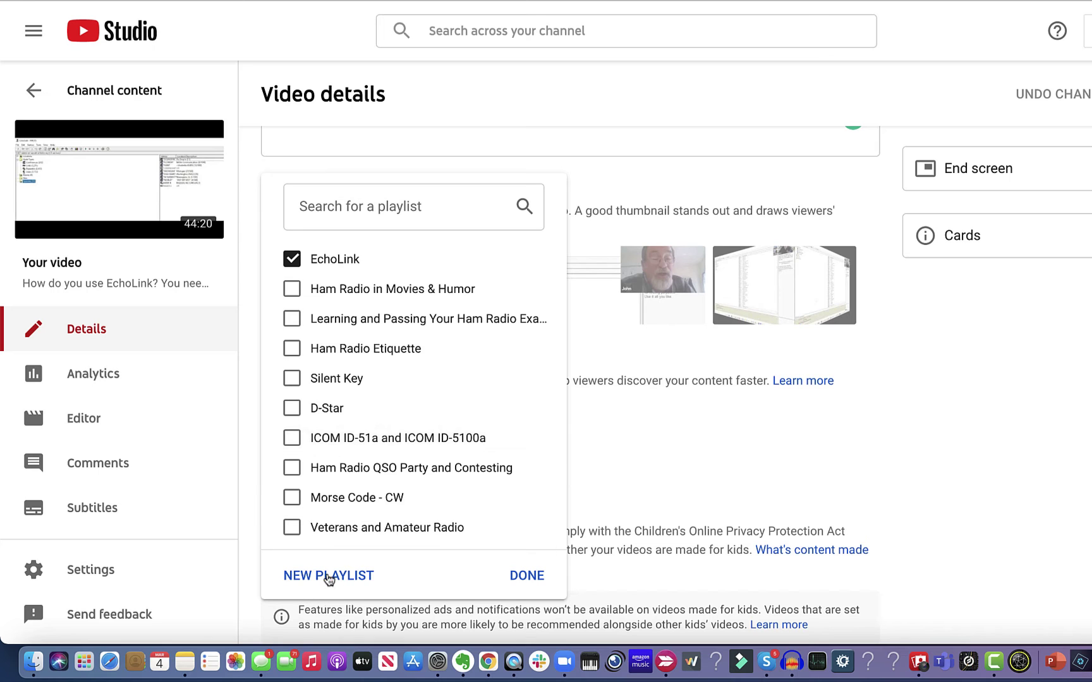
left_click(691, 456)
Review the video's made-for-kids setting and expand the advanced age restriction options.
scroll(691, 456, "down", 3)
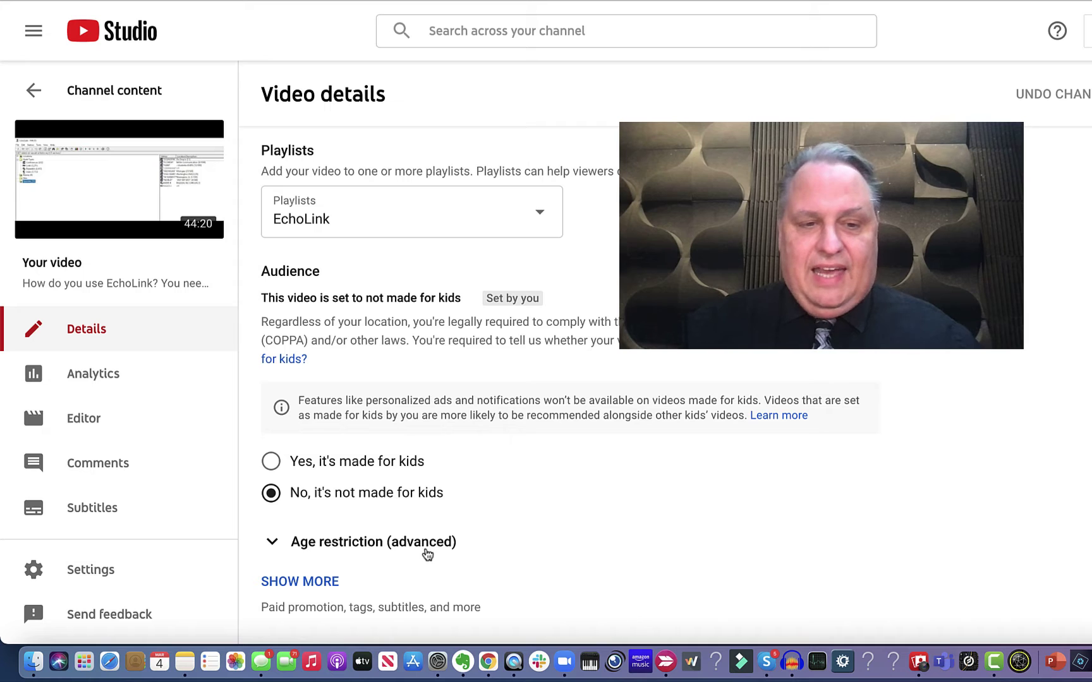
left_click(427, 554)
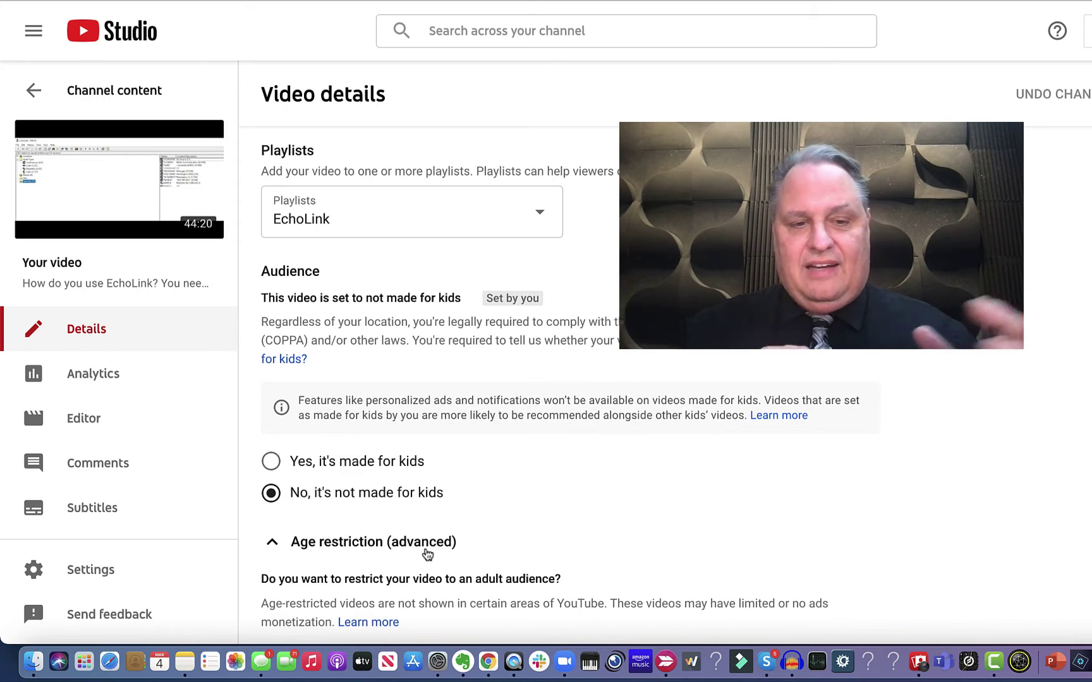
scroll(730, 504, "down", 3)
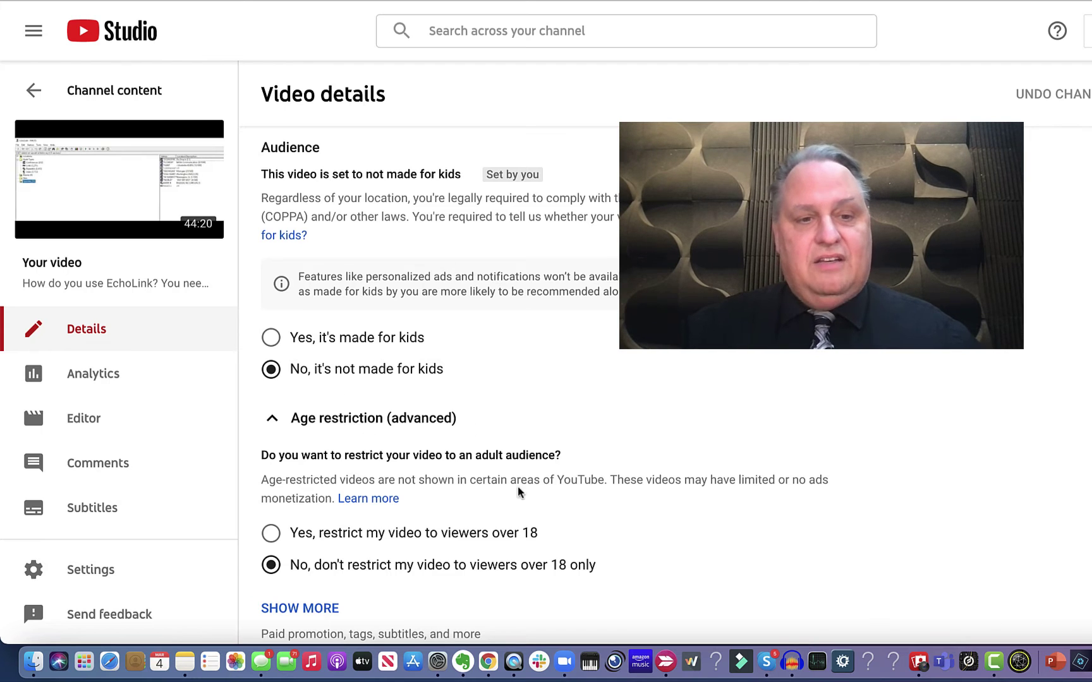
scroll(596, 447, "down", 1)
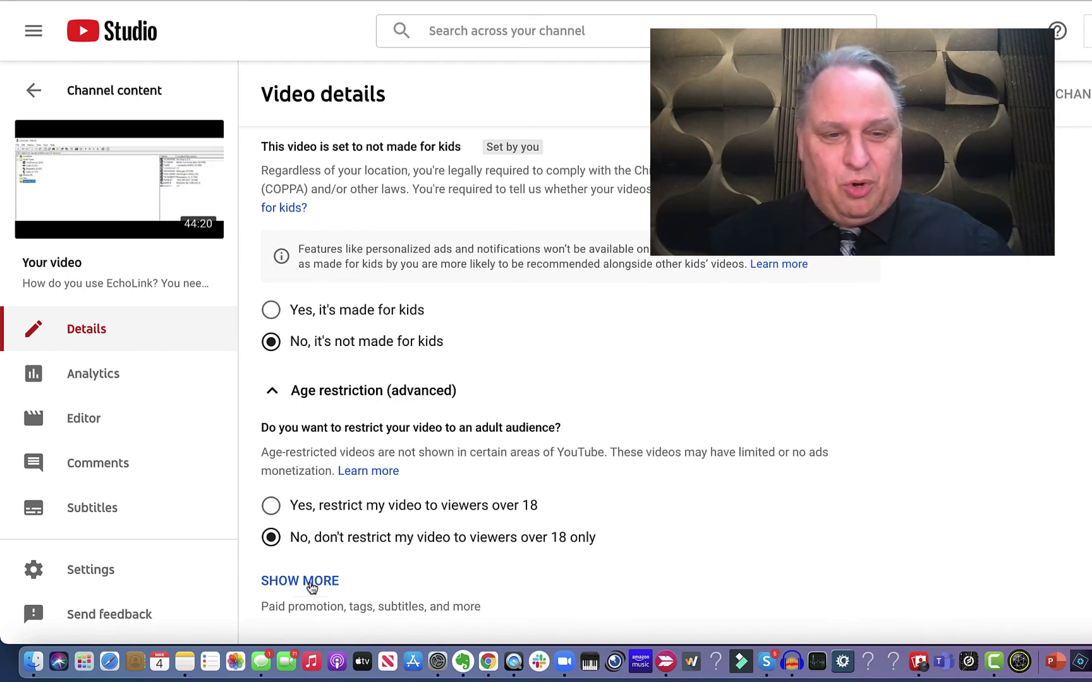
Show the additional video settings and review paid promotion, tags, language and subtitles, recording date and license.
left_click(312, 588)
scroll(711, 434, "down", 8)
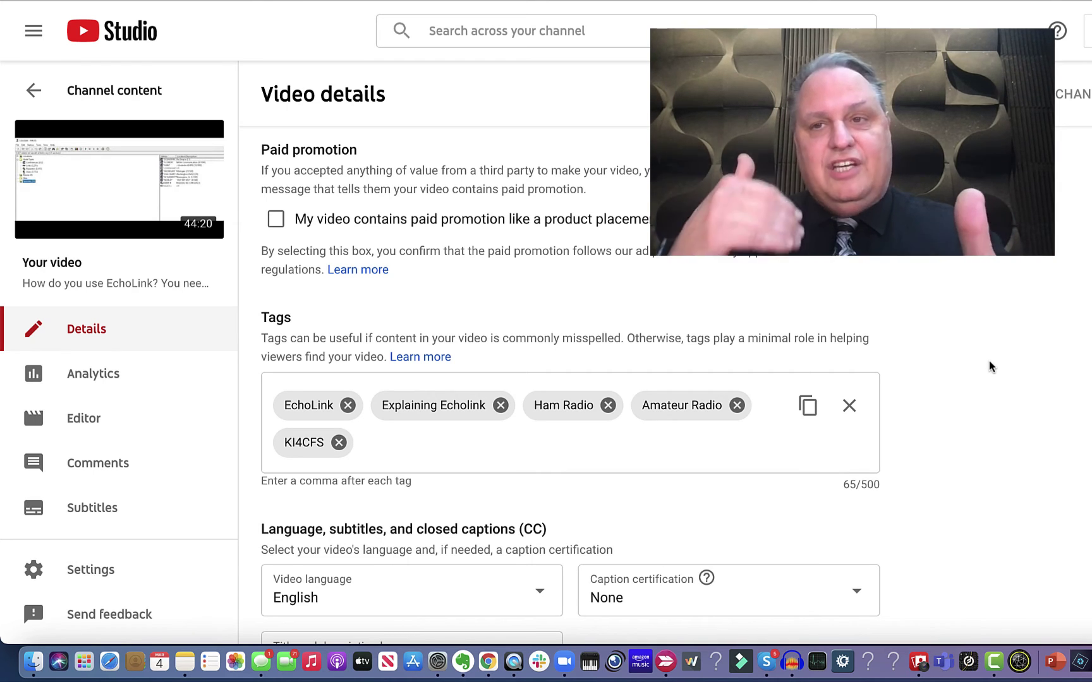
scroll(990, 366, "down", 1)
scroll(989, 367, "down", 5)
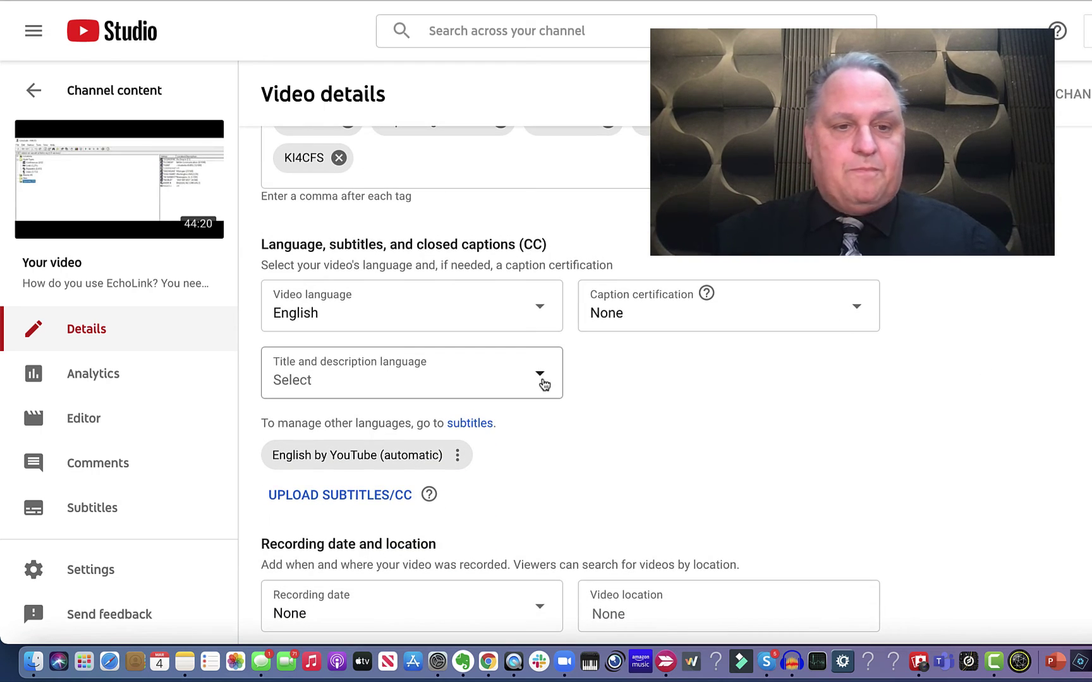
scroll(544, 383, "down", 1)
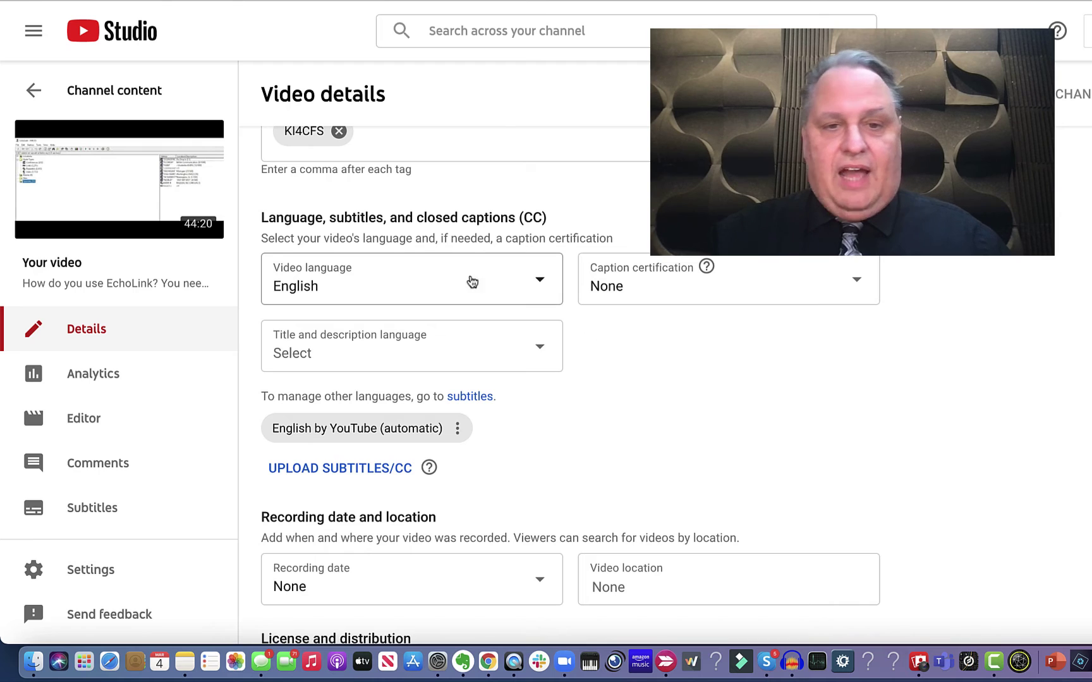
scroll(671, 324, "down", 3)
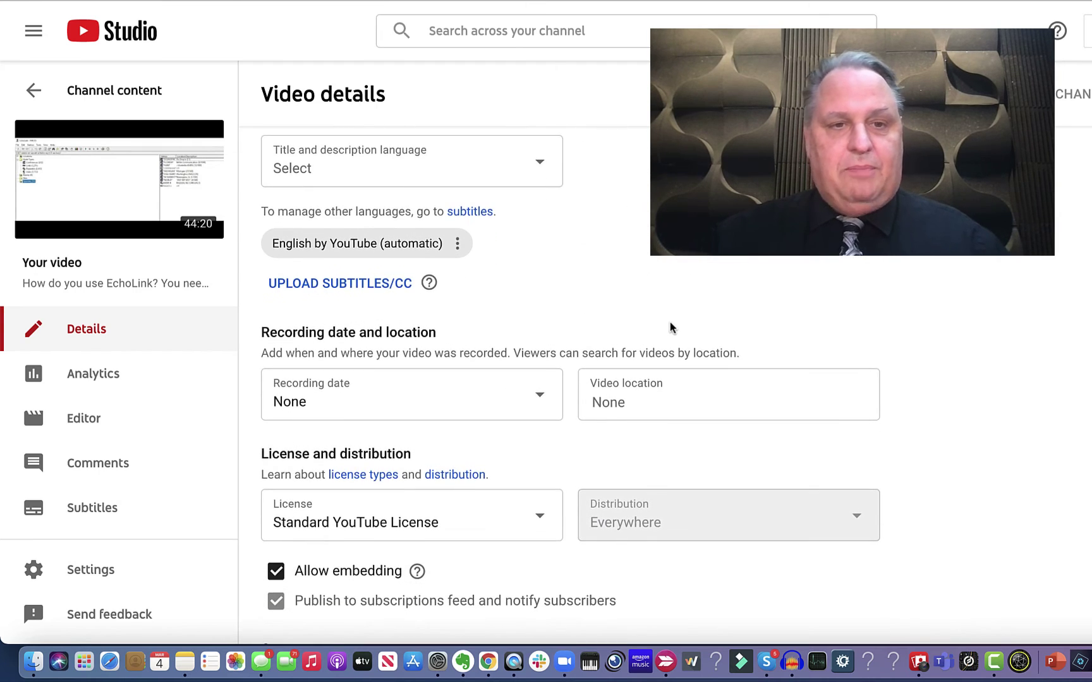
scroll(670, 326, "down", 1)
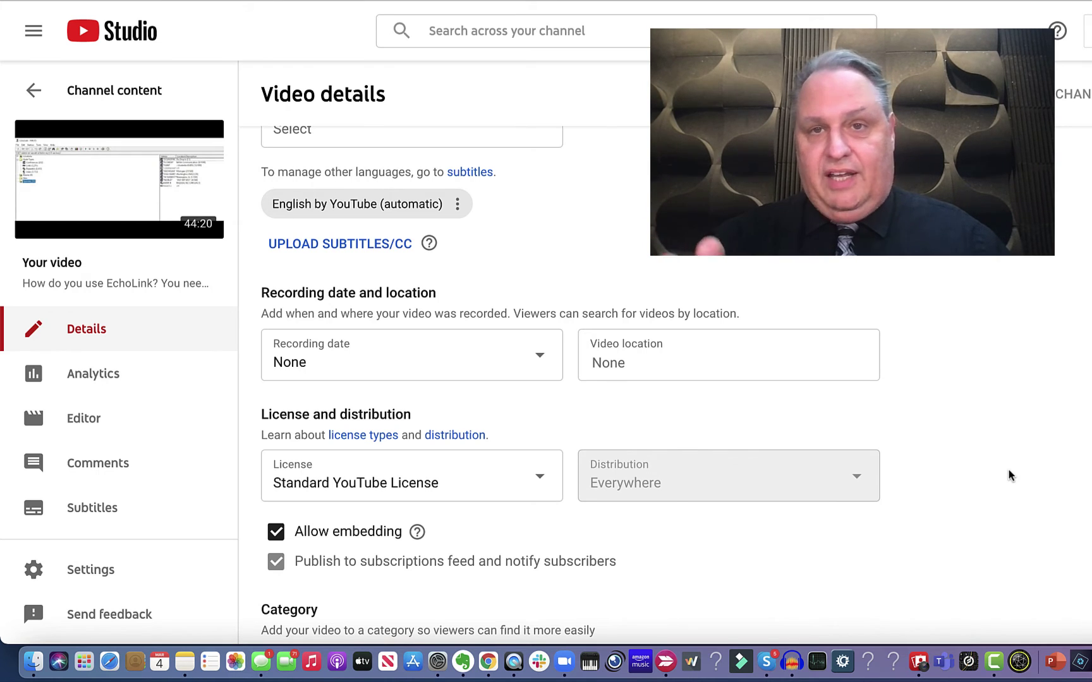
Set the video location to United States.
scroll(1009, 475, "down", 1)
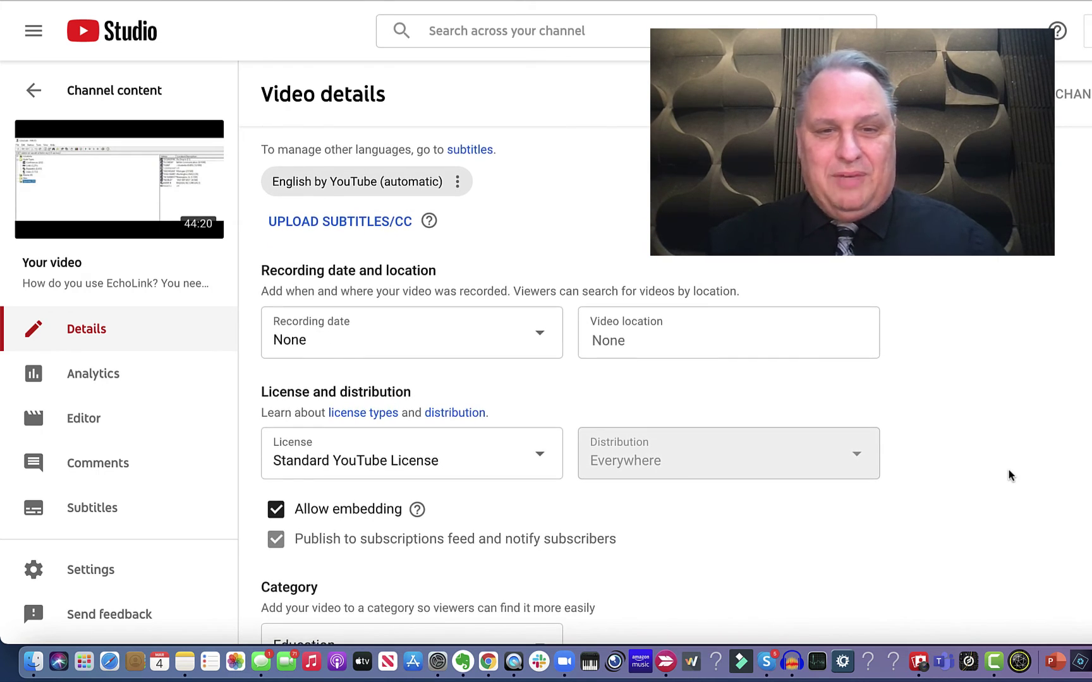
left_click(619, 342)
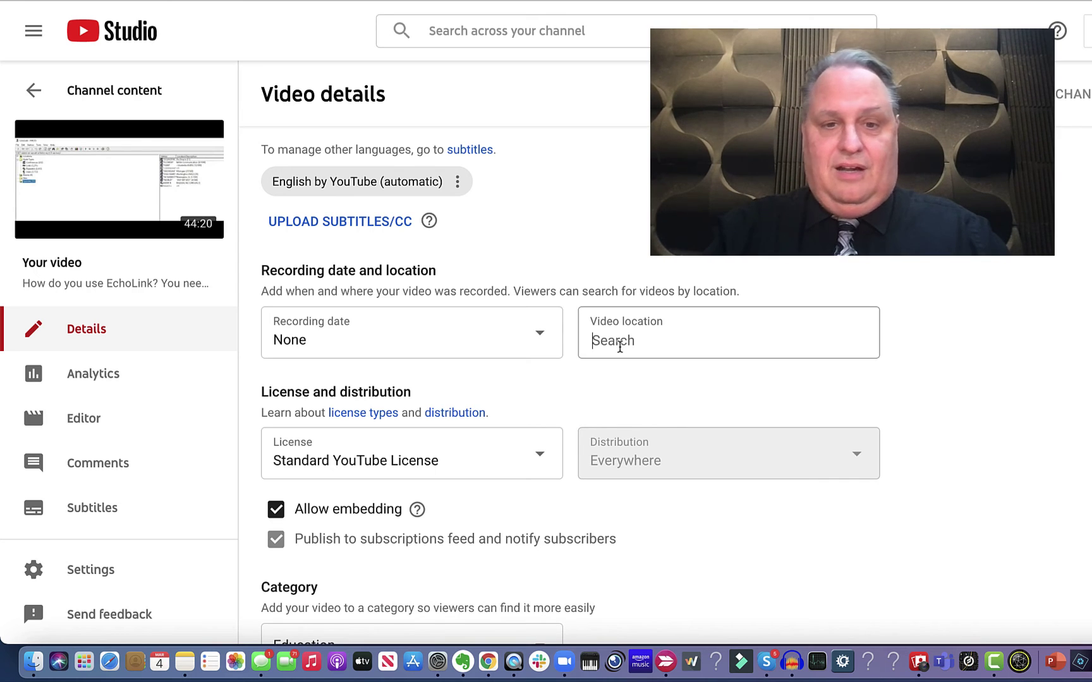
type("United")
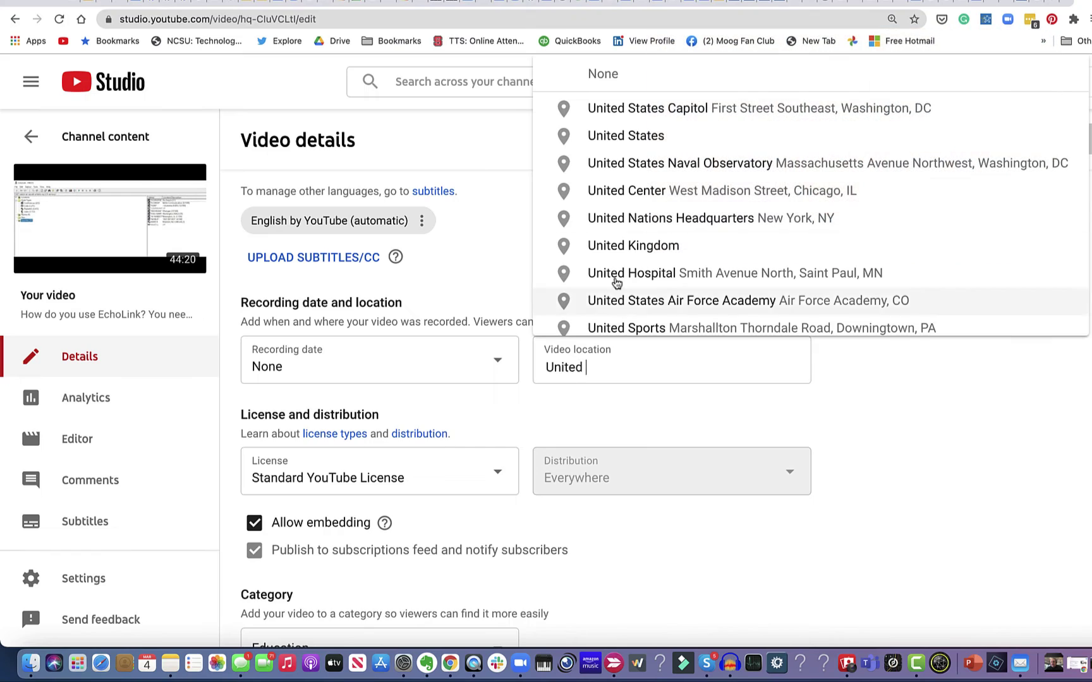
left_click(638, 143)
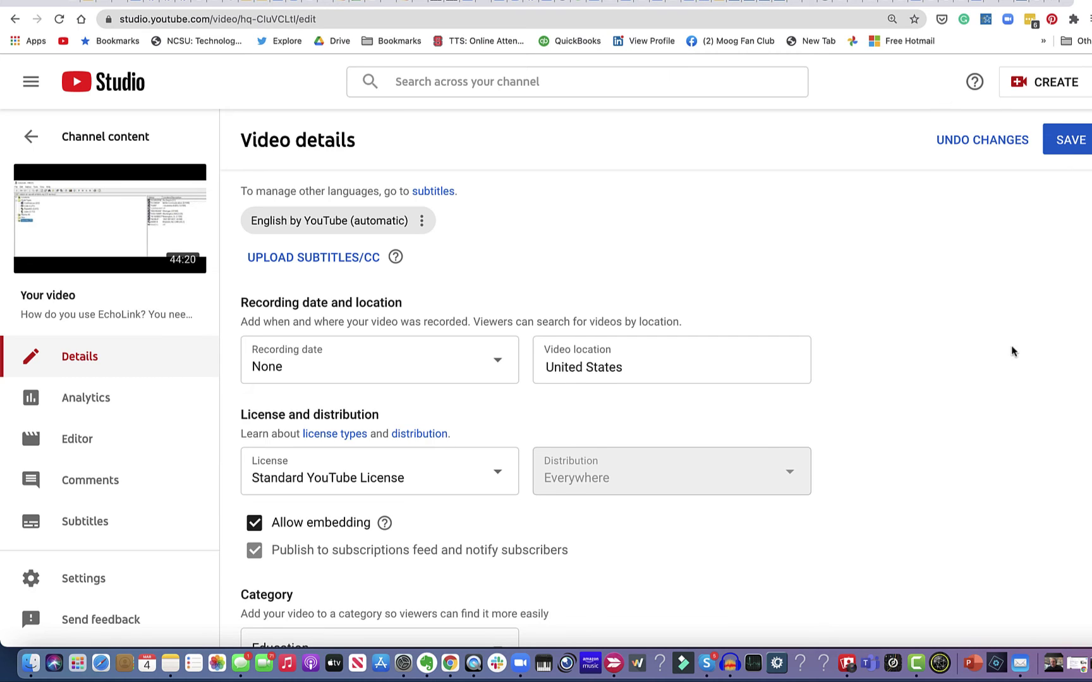
Look over the category and comment settings and return to the video's title and description.
scroll(1012, 351, "down", 5)
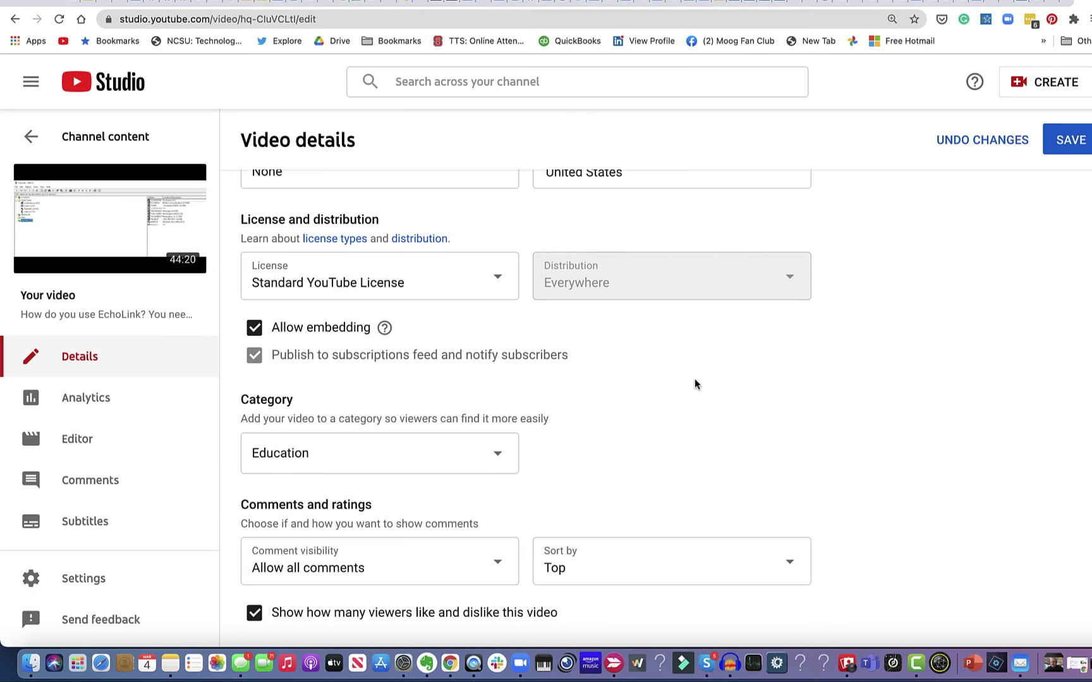
scroll(694, 383, "up", 8)
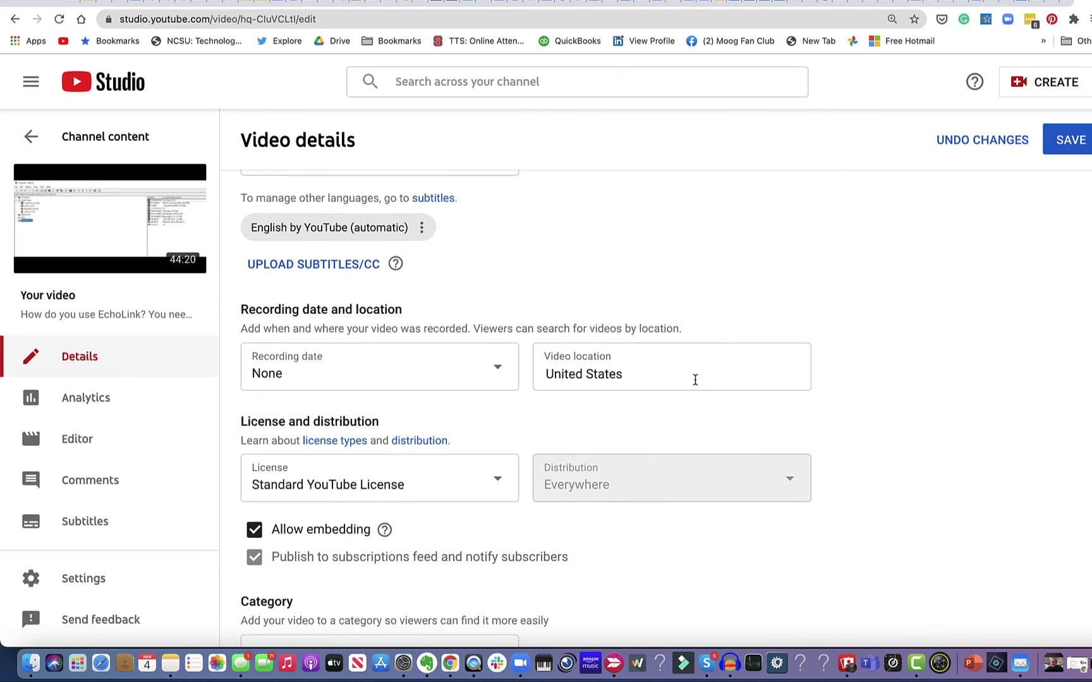
scroll(695, 379, "up", 20)
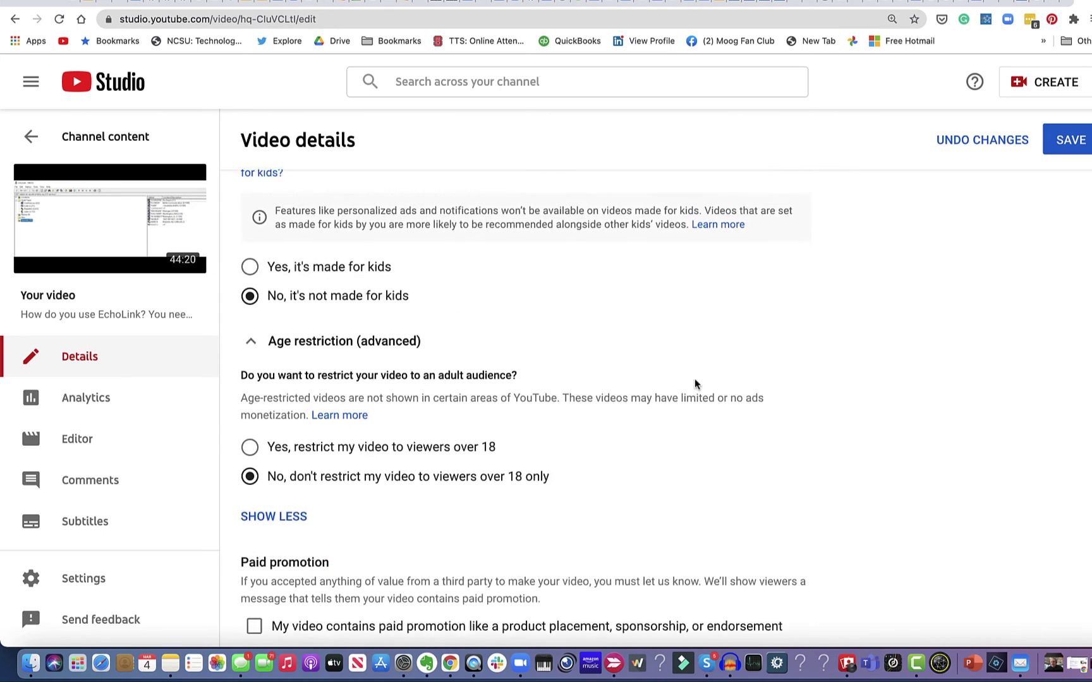
scroll(695, 383, "up", 15)
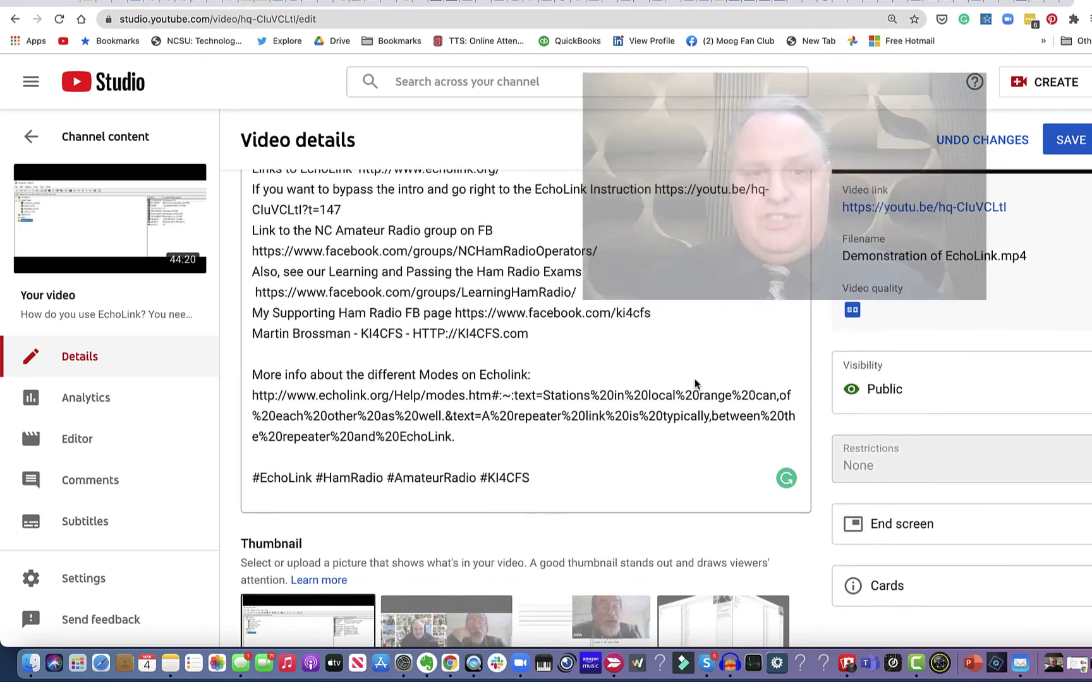
scroll(694, 380, "up", 1)
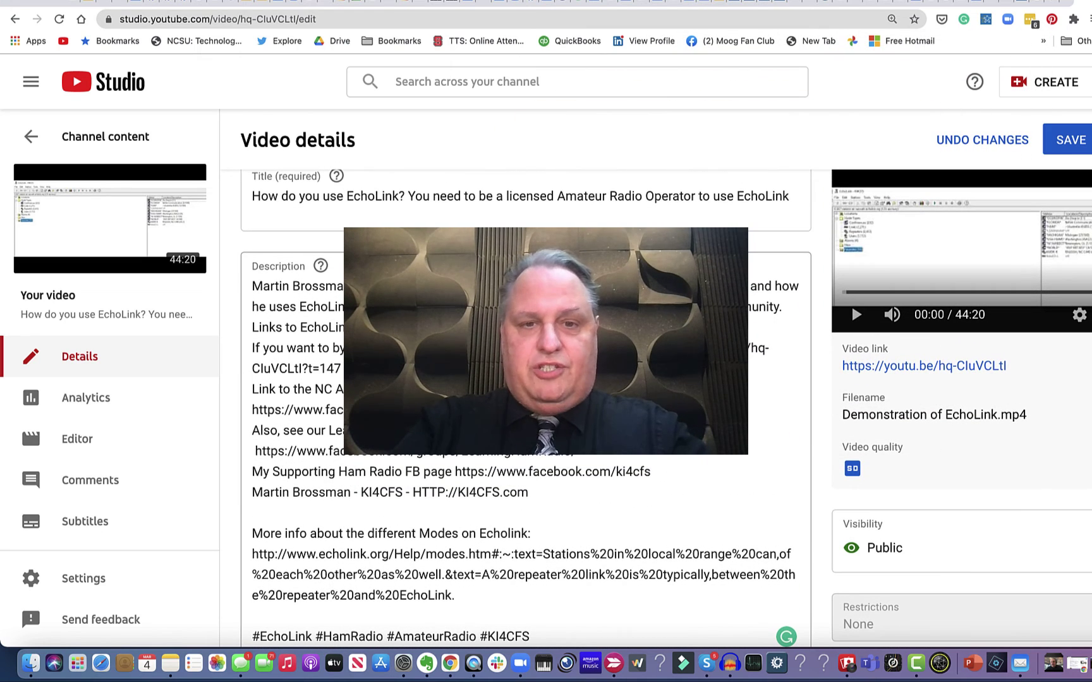